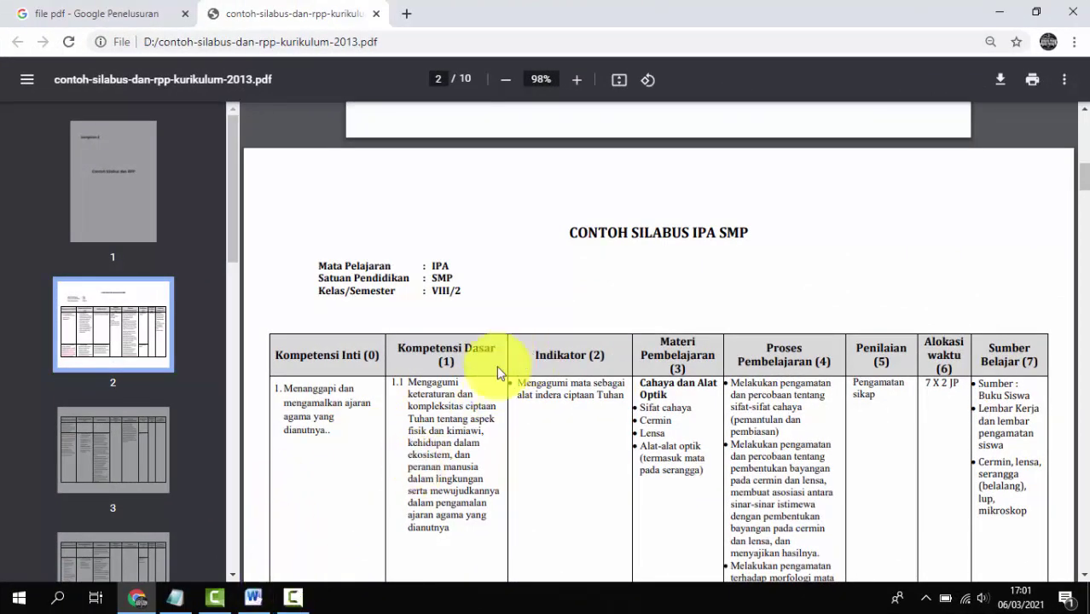
Switch from the Chrome PDF viewer to the converted syllabus document in Word
left_click(253, 599)
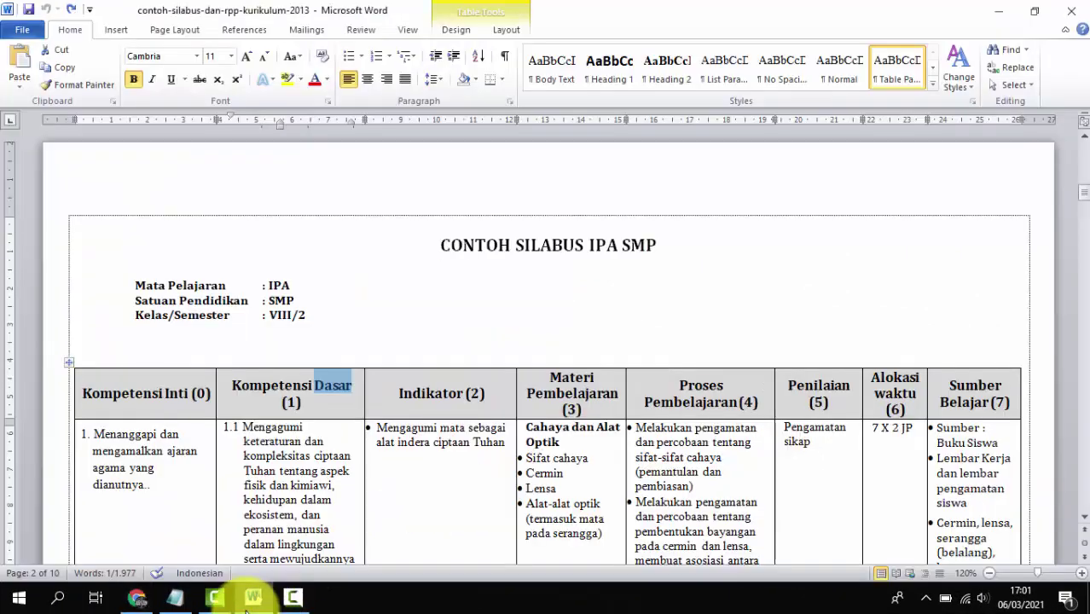
Delete and restore the title 'CONTOH SILABUS IPA SMP' to prove it's editable, then return to Chrome
left_click(453, 287)
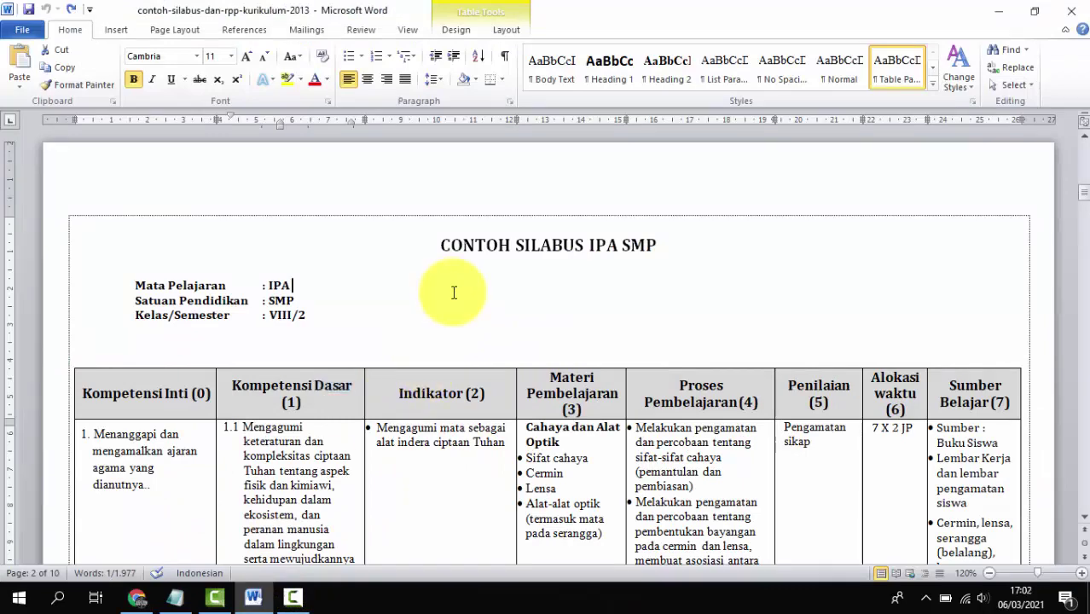
left_click(441, 245)
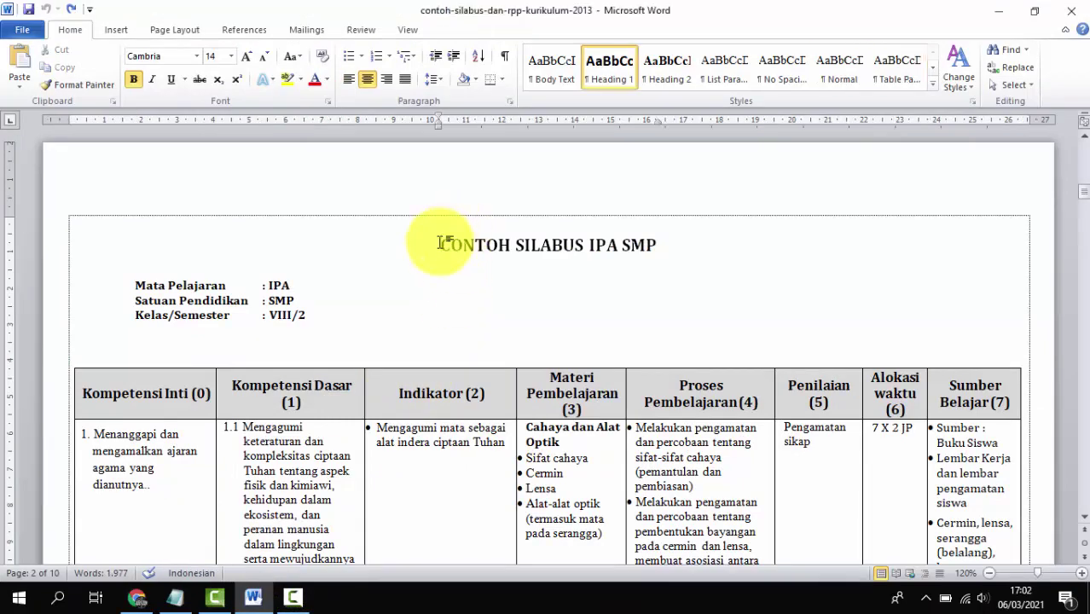
scroll(438, 241, "up", 4)
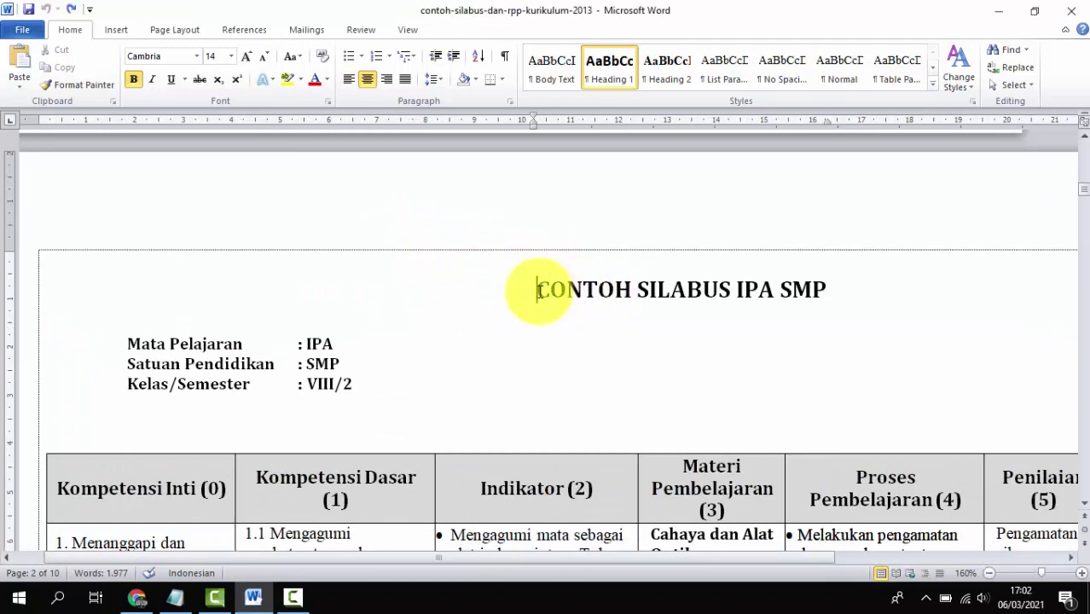
left_click_drag(538, 290, 819, 286)
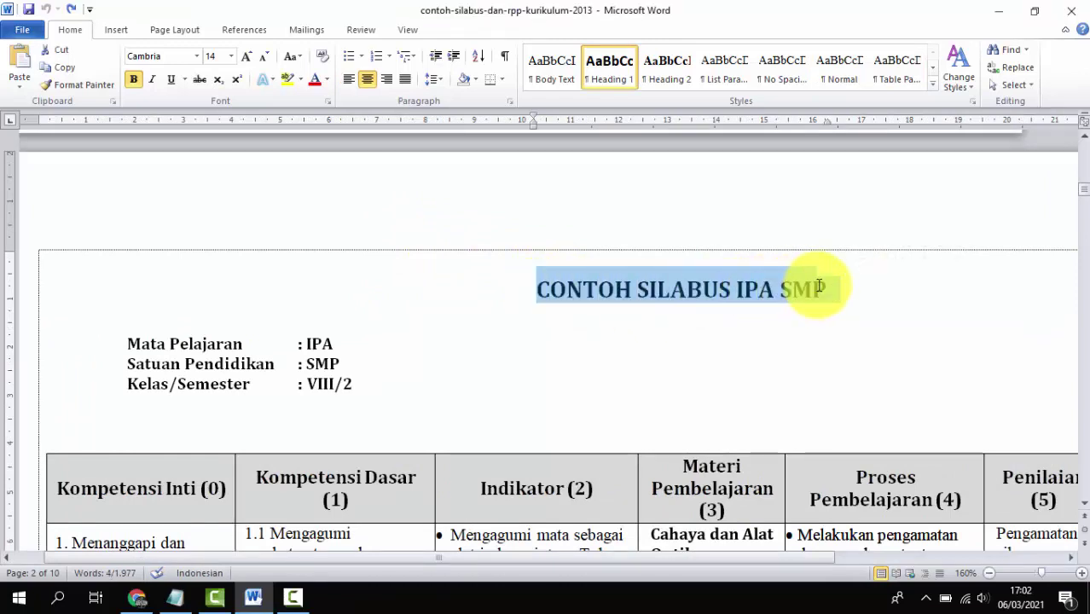
key("Delete")
key("ctrl+z")
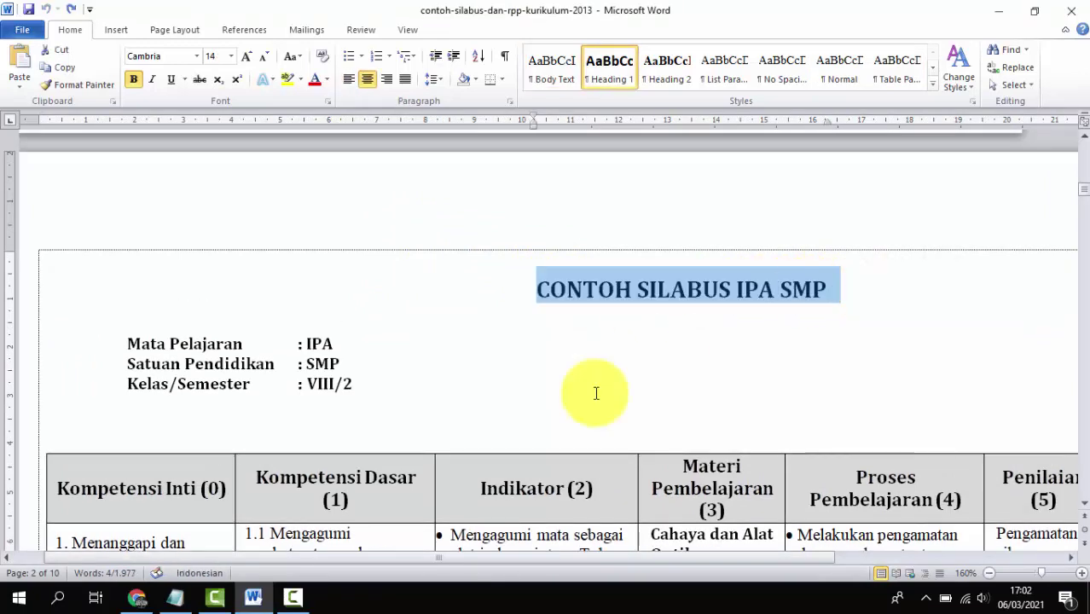
left_click(145, 599)
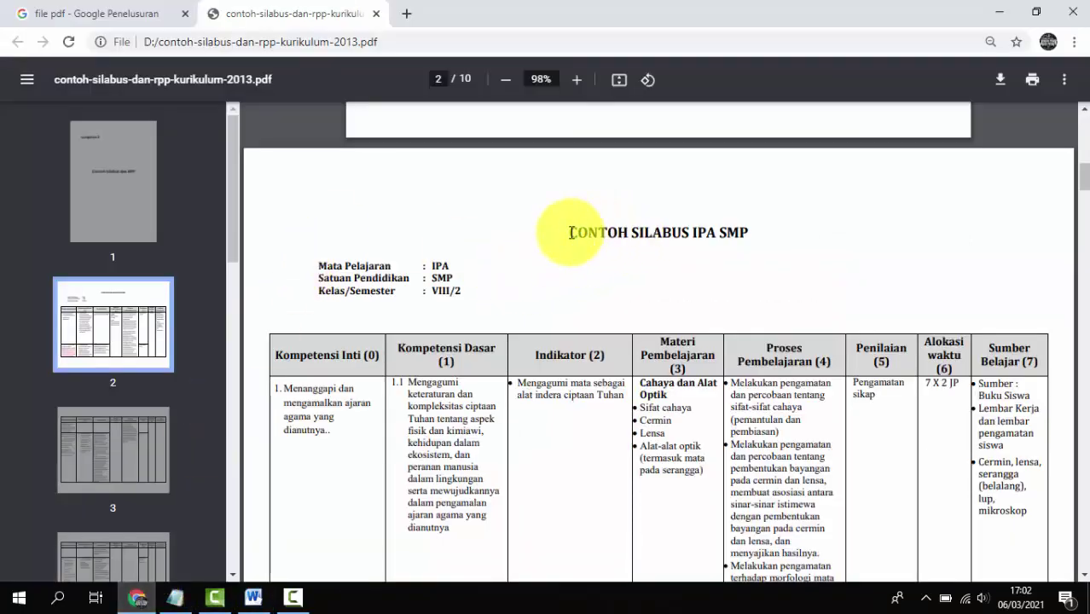
Select the PDF's title and part of the Kompetensi Dasar text to compare with Word
left_click_drag(571, 233, 785, 239)
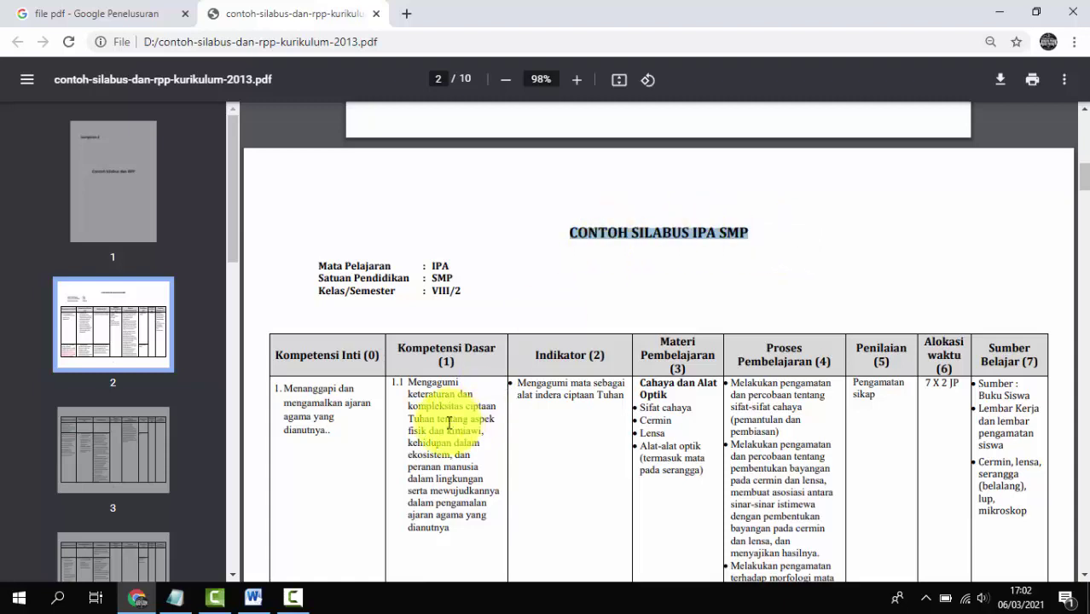
left_click_drag(433, 394, 478, 483)
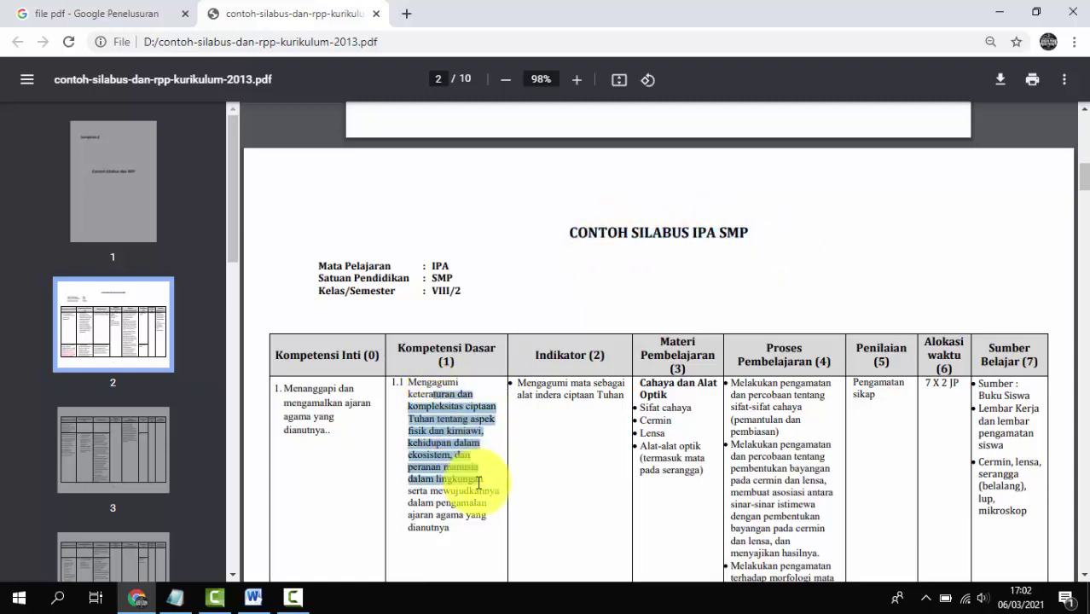
In Word at 71% zoom, delete and undo row 1's Kompetensi Dasar and Indikator text, then return to Chrome
left_click(250, 597)
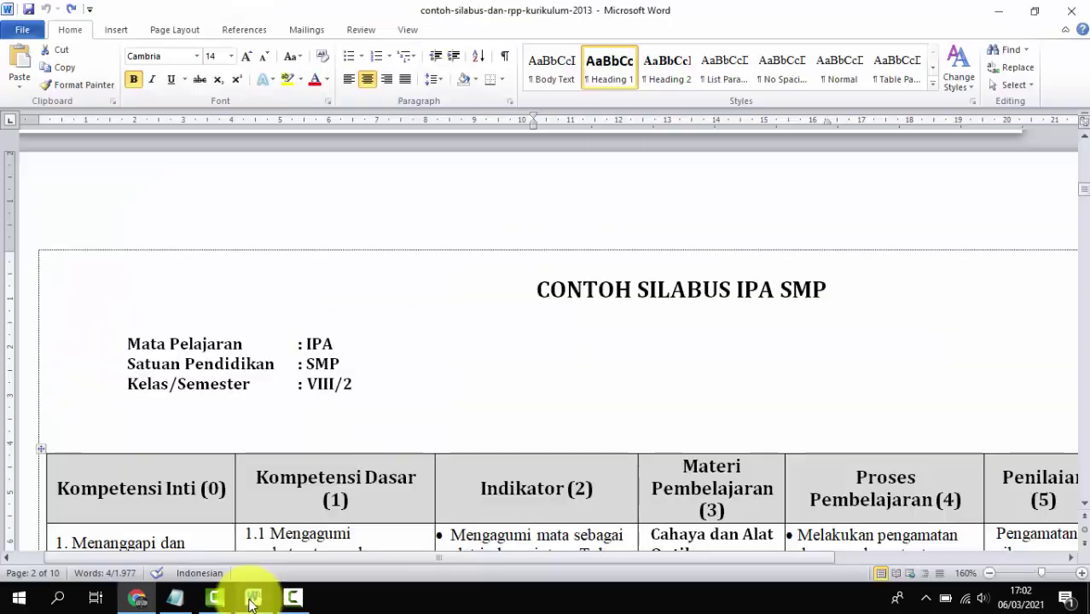
left_click(1021, 573)
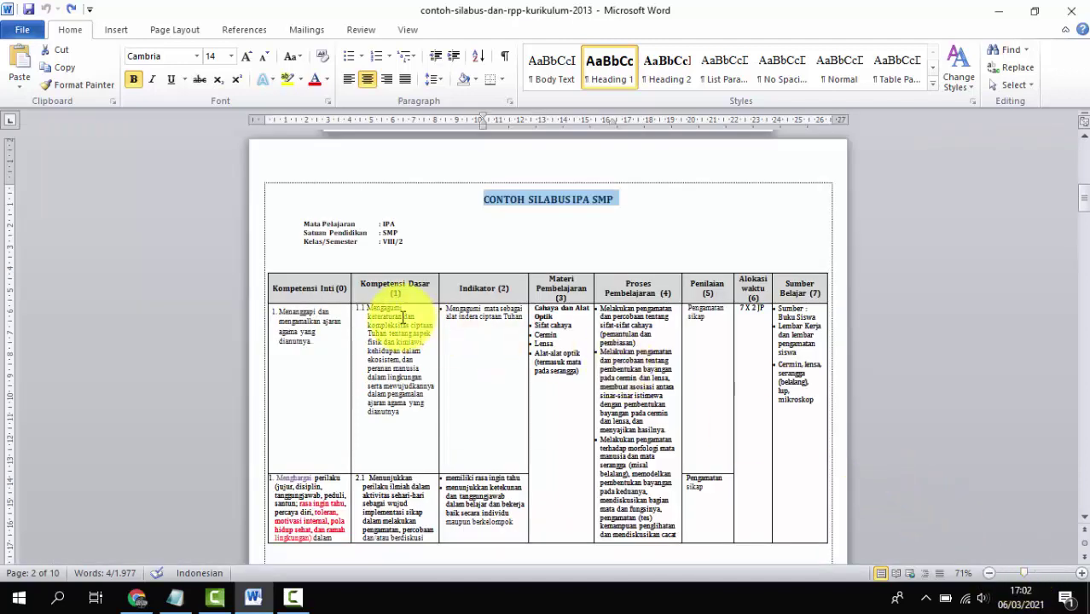
left_click(400, 369)
left_click_drag(400, 368, 442, 435)
key("Delete")
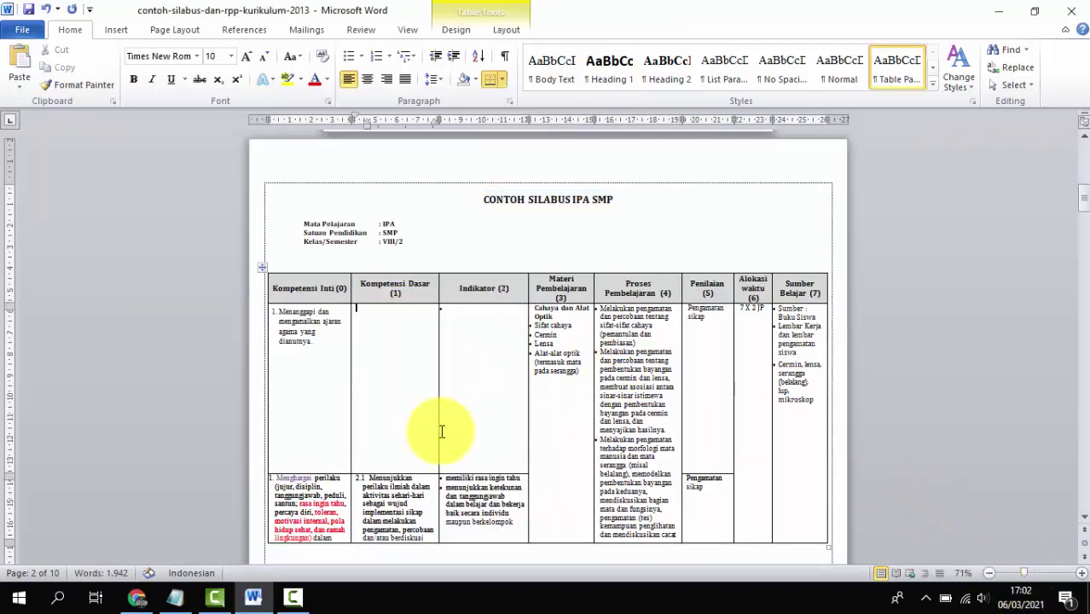
key("ctrl+z")
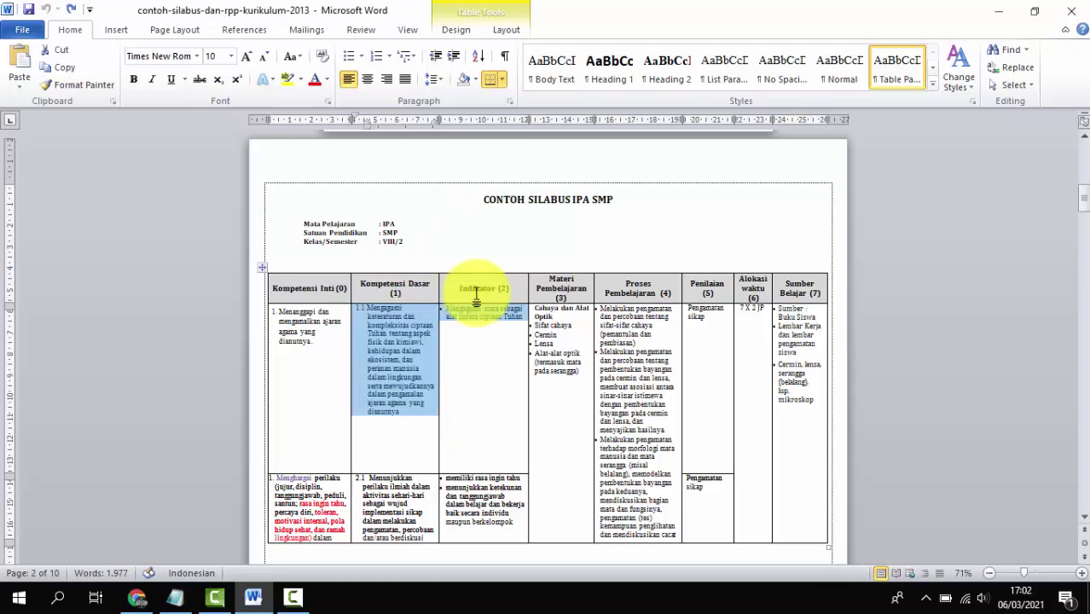
left_click(138, 599)
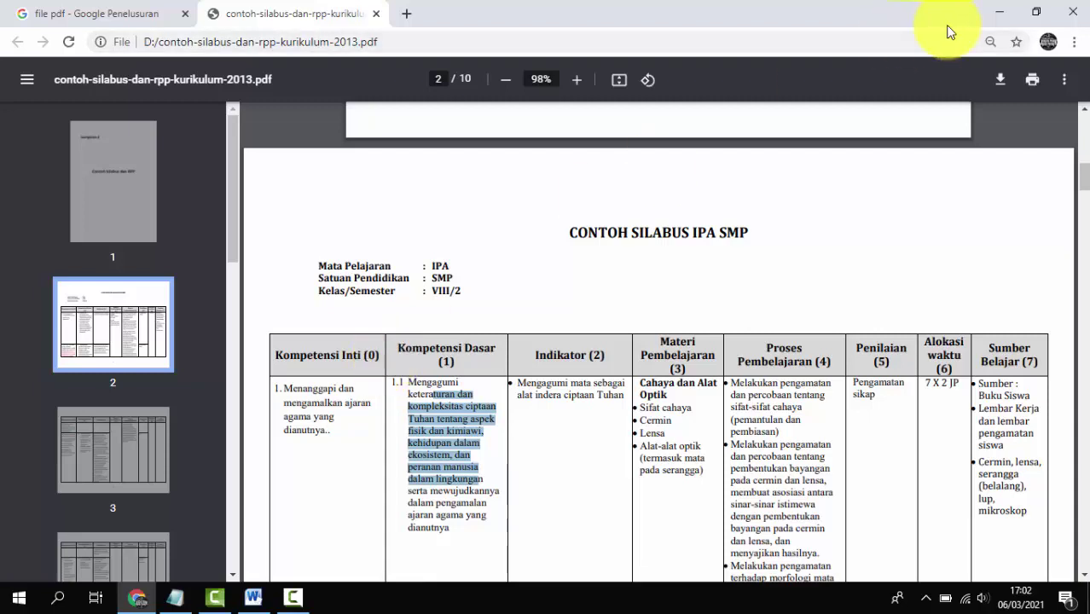
Minimise the Chrome and Word windows to reveal the desktop
left_click(1012, 12)
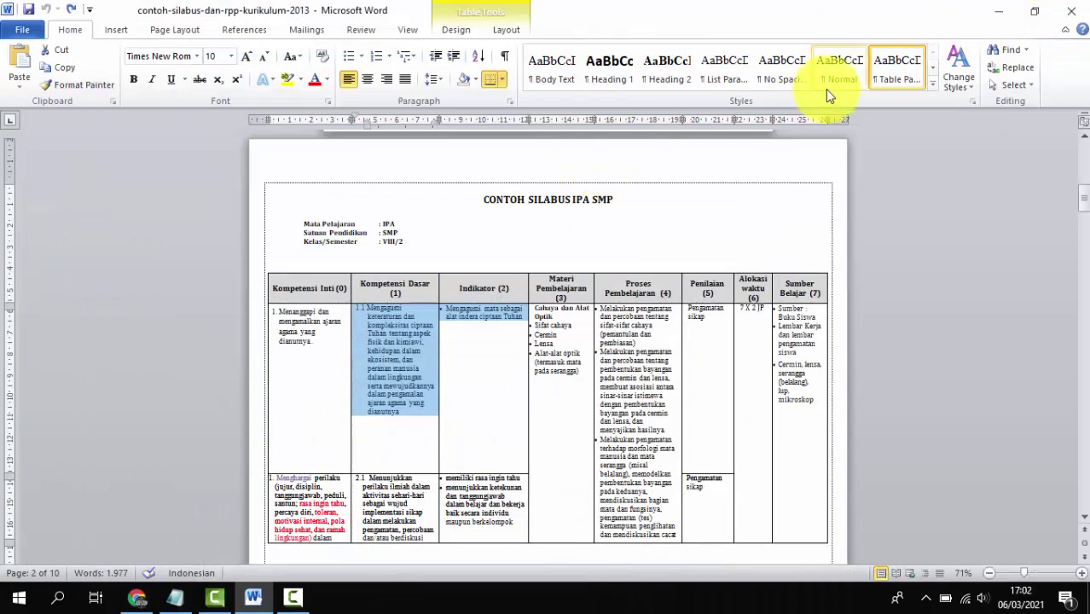
left_click(994, 17)
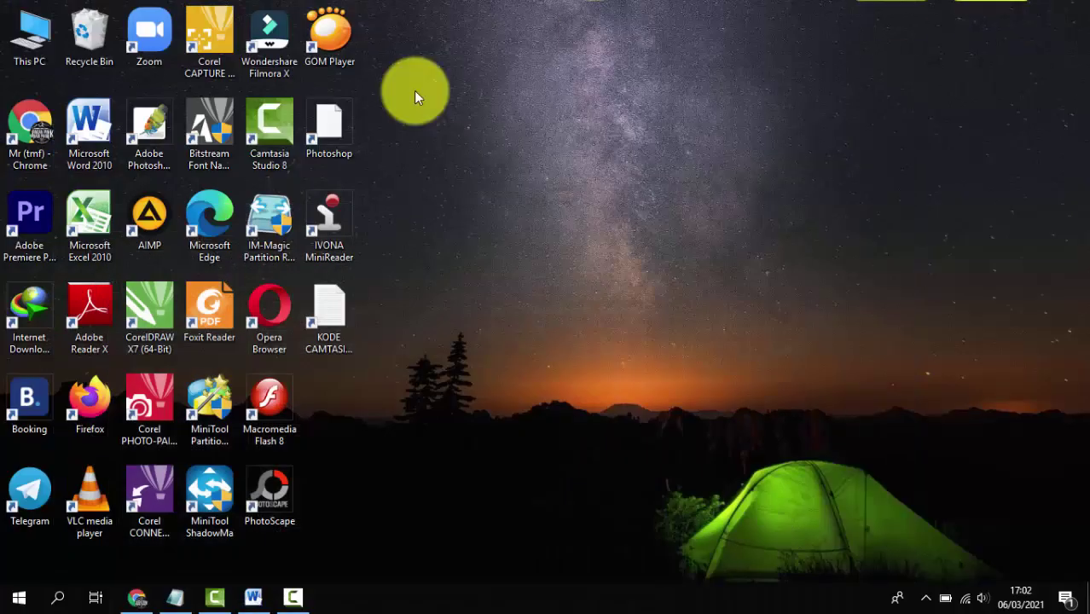
left_click(259, 296)
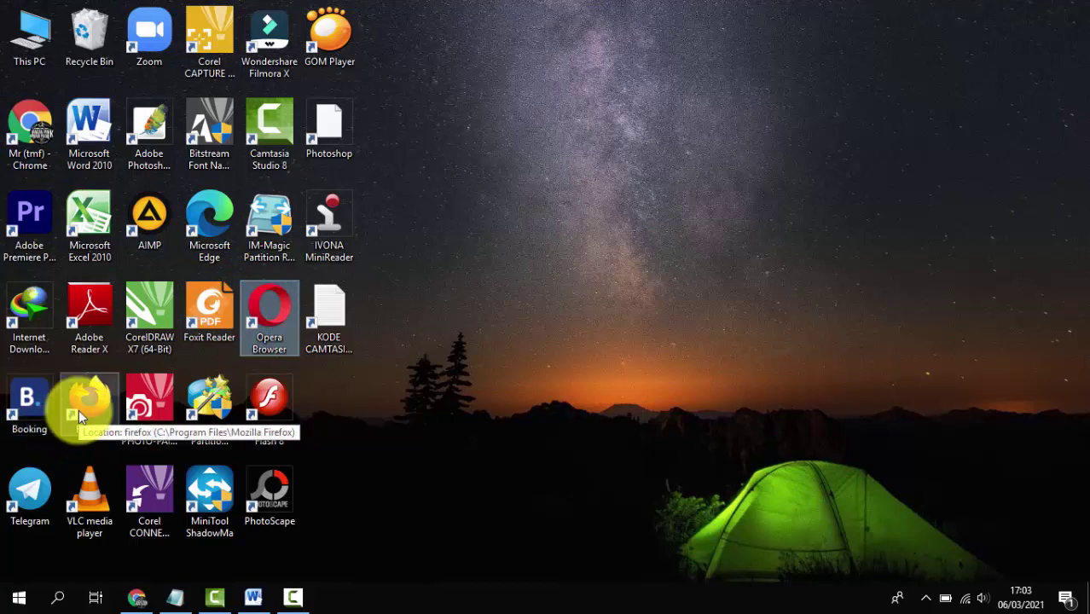
Load ilovepdf.com in Chrome's 'file pdf' search-results tab using the address-bar suggestion
left_click(136, 600)
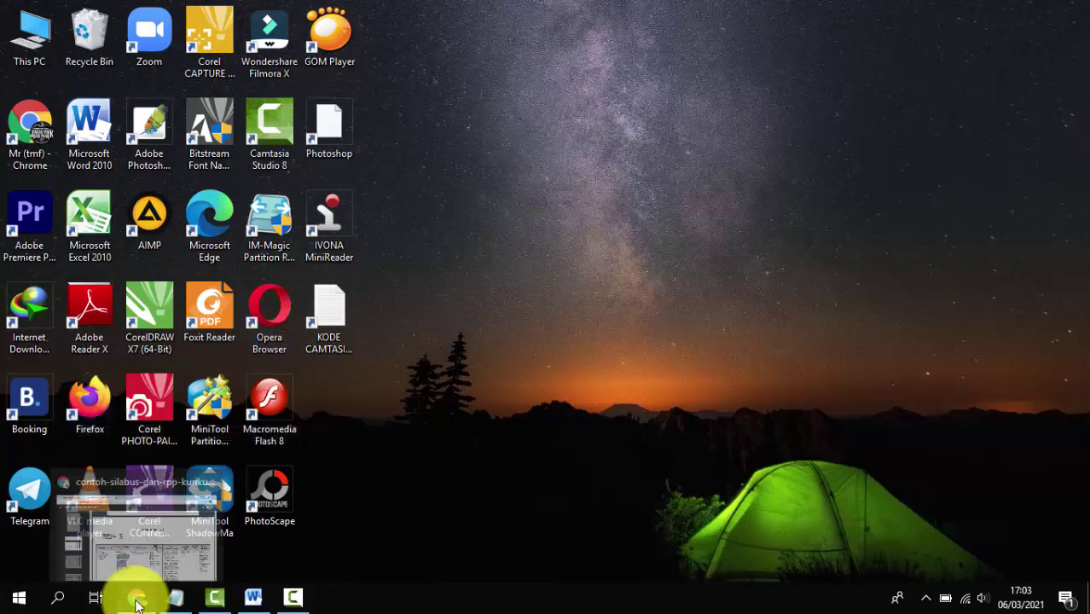
left_click(84, 10)
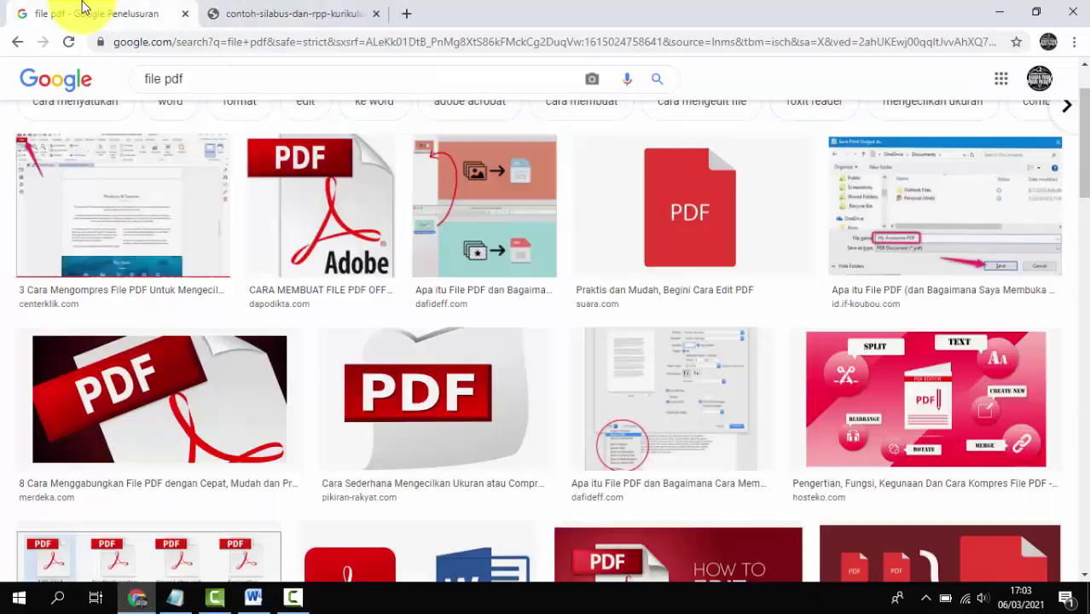
left_click(162, 42)
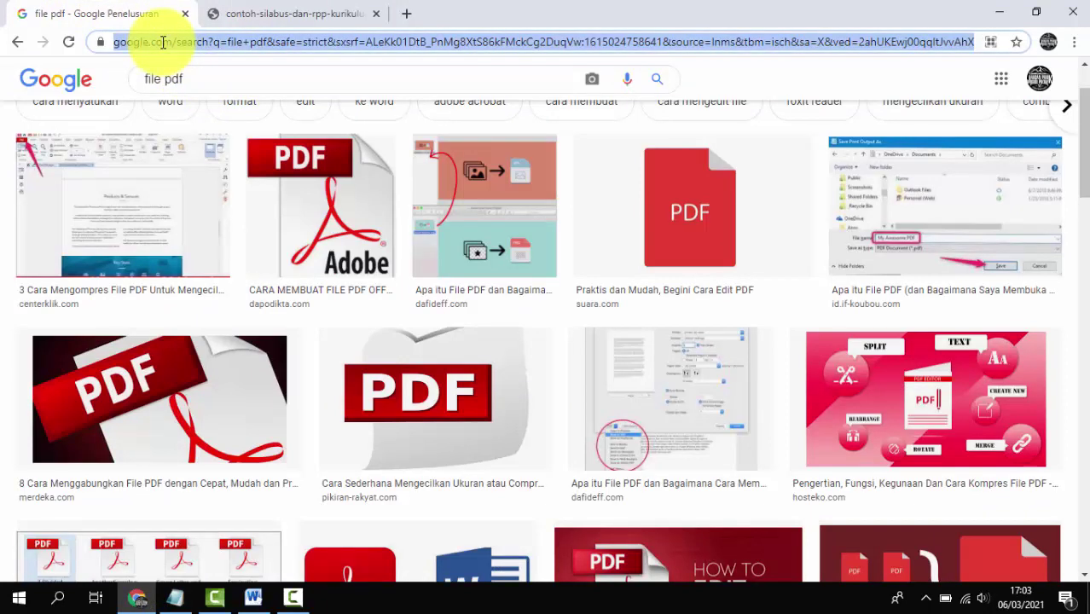
type("ilo")
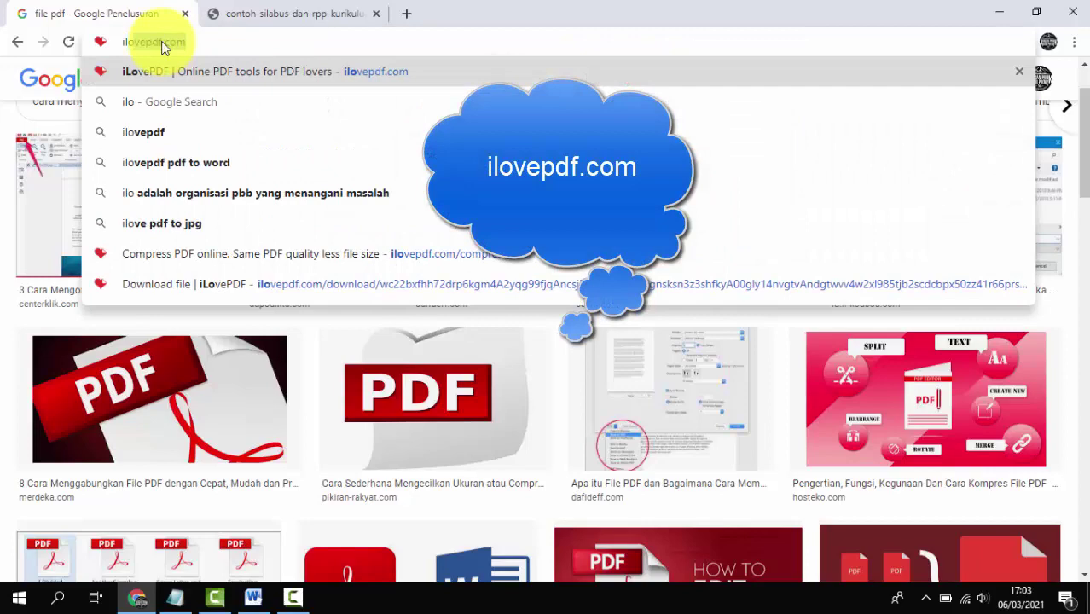
key("Right")
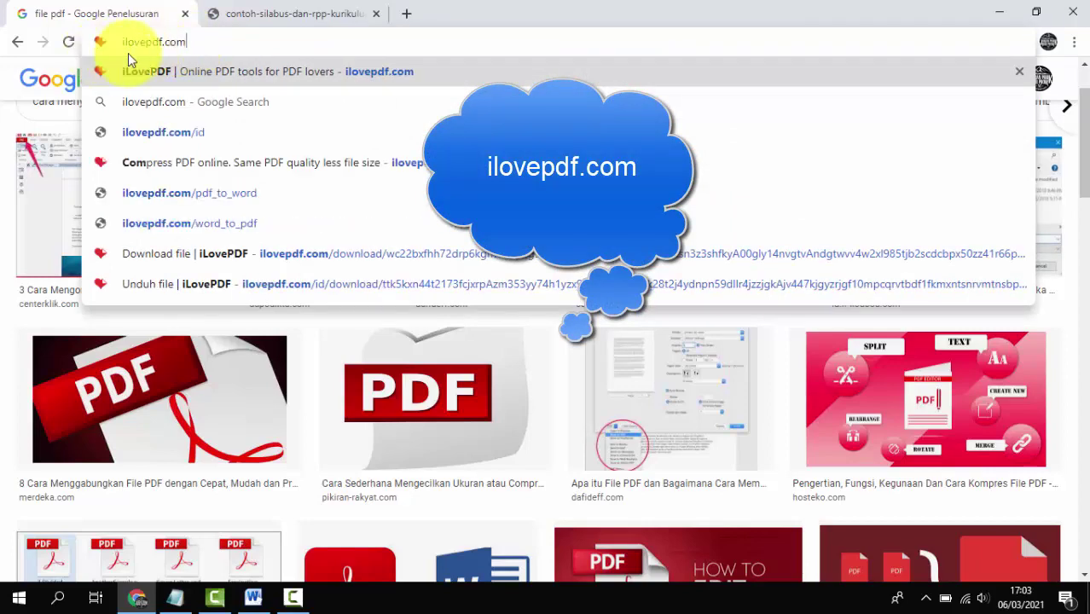
key("Return")
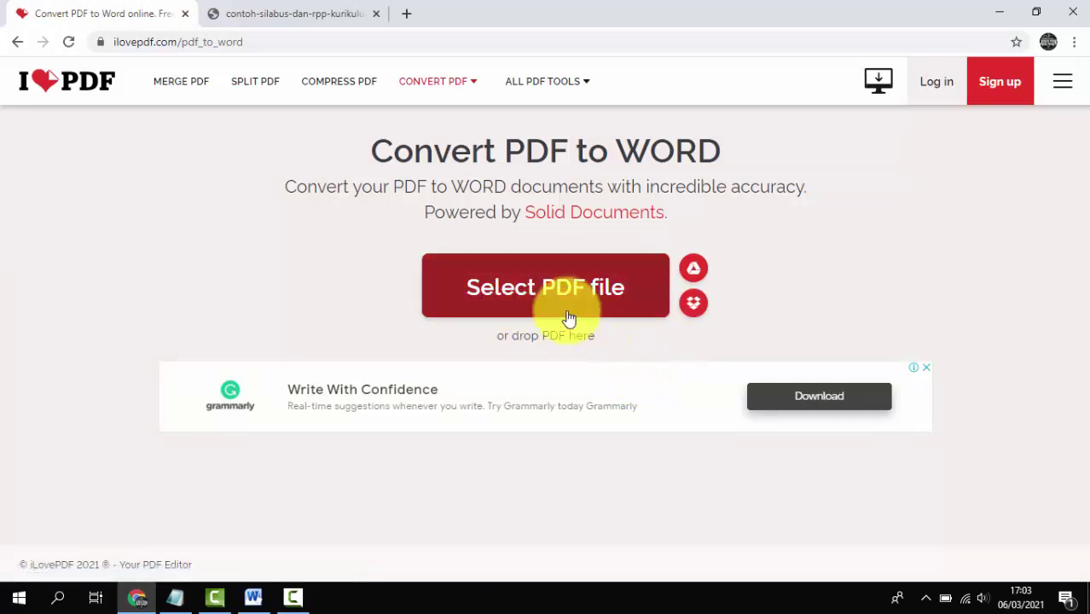
Upload contoh-silabus-dan-rpp-kurikulum-2013 from Local Disk (D:) into the PDF to Word tool
left_click(527, 293)
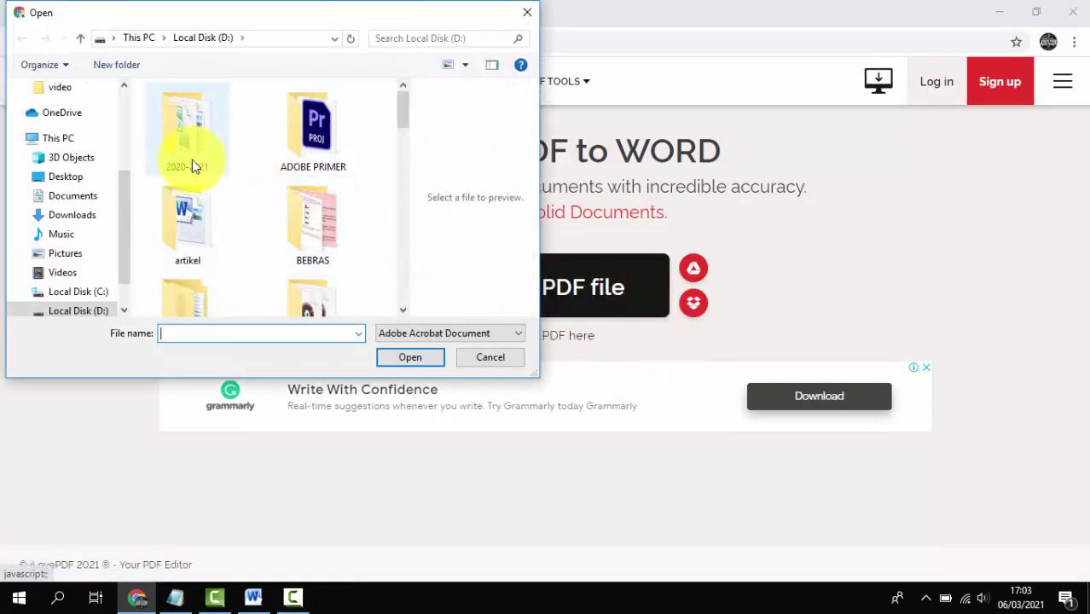
left_click(312, 219)
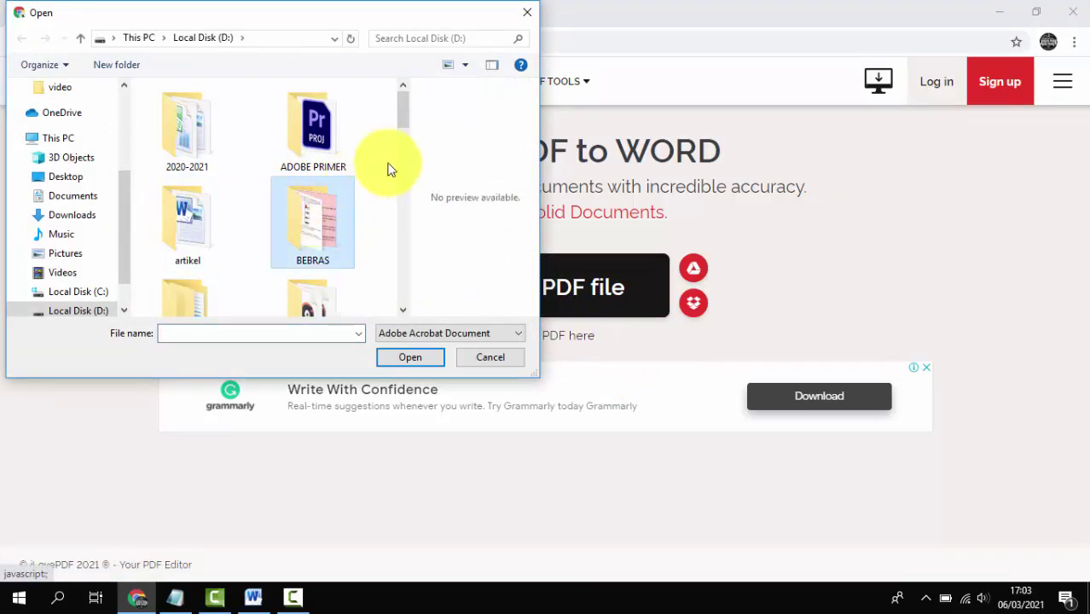
key("Down")
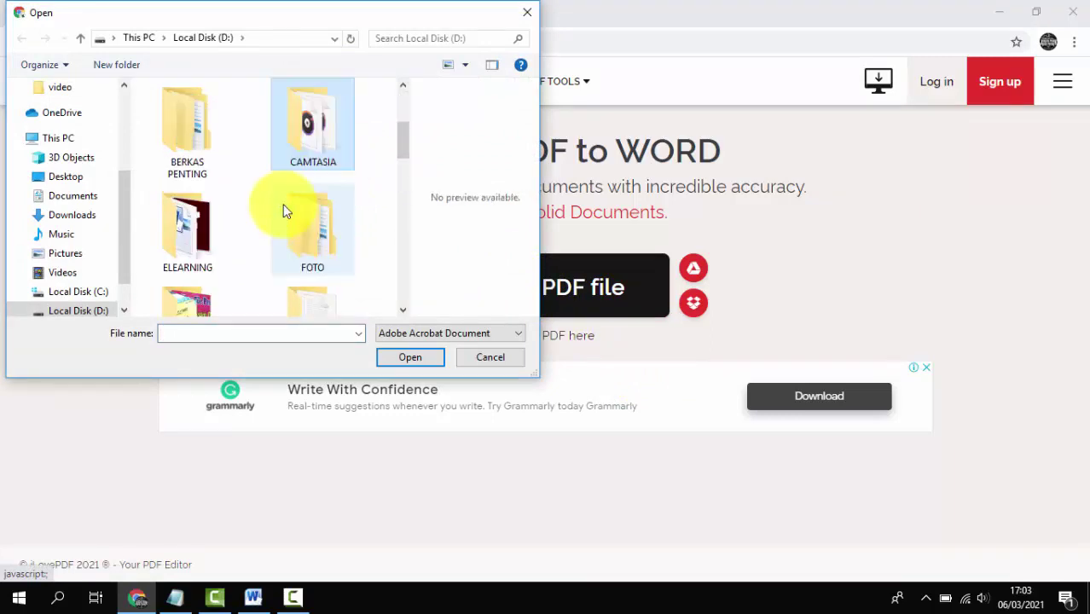
key("c")
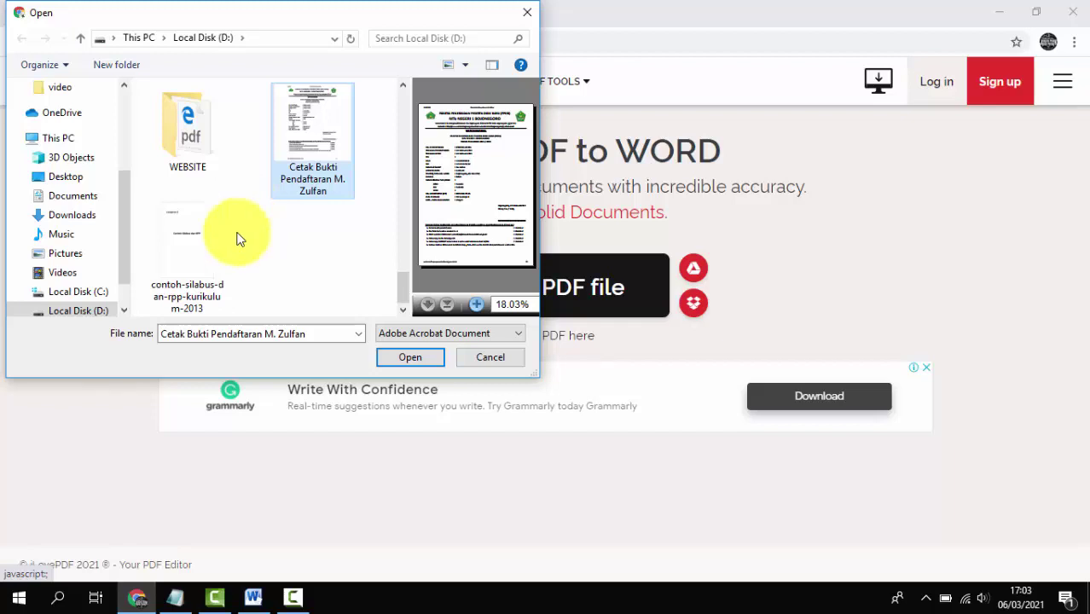
left_click(202, 292)
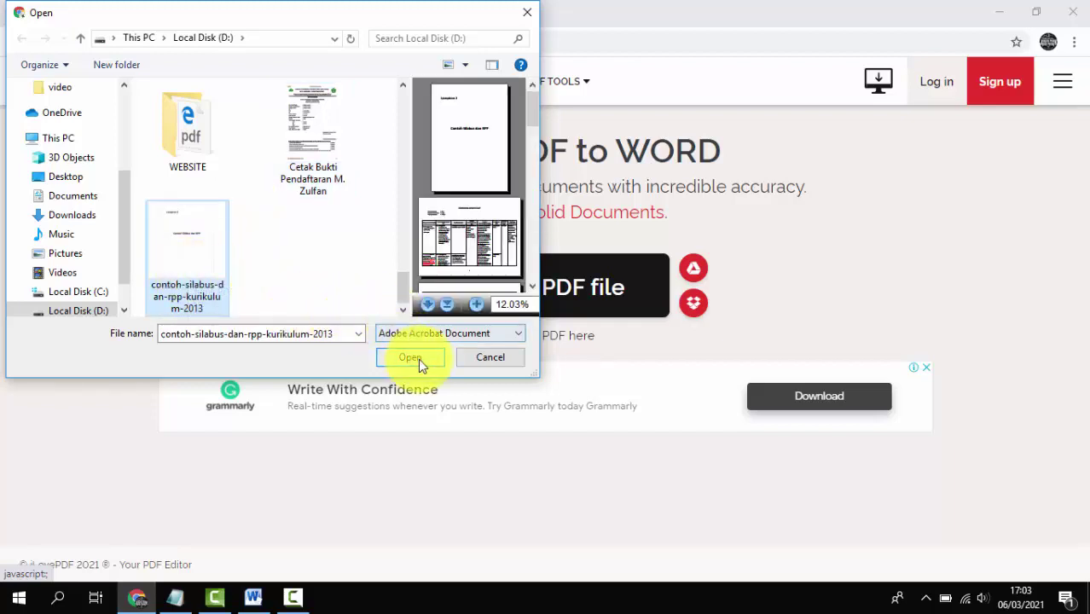
left_click(396, 359)
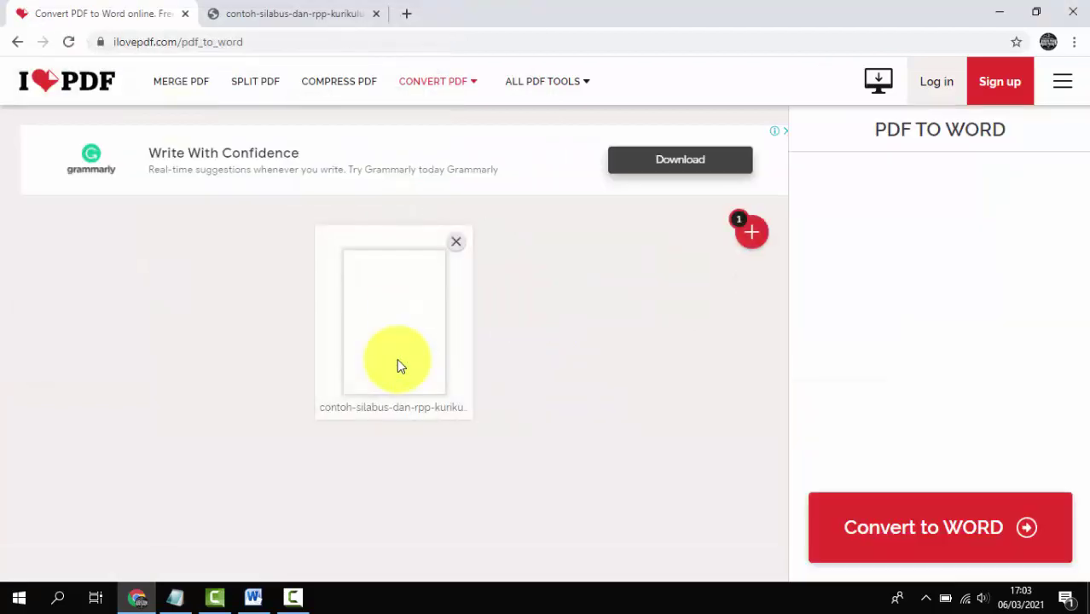
Start iLovePDF's conversion of the syllabus PDF to Word
left_click(893, 531)
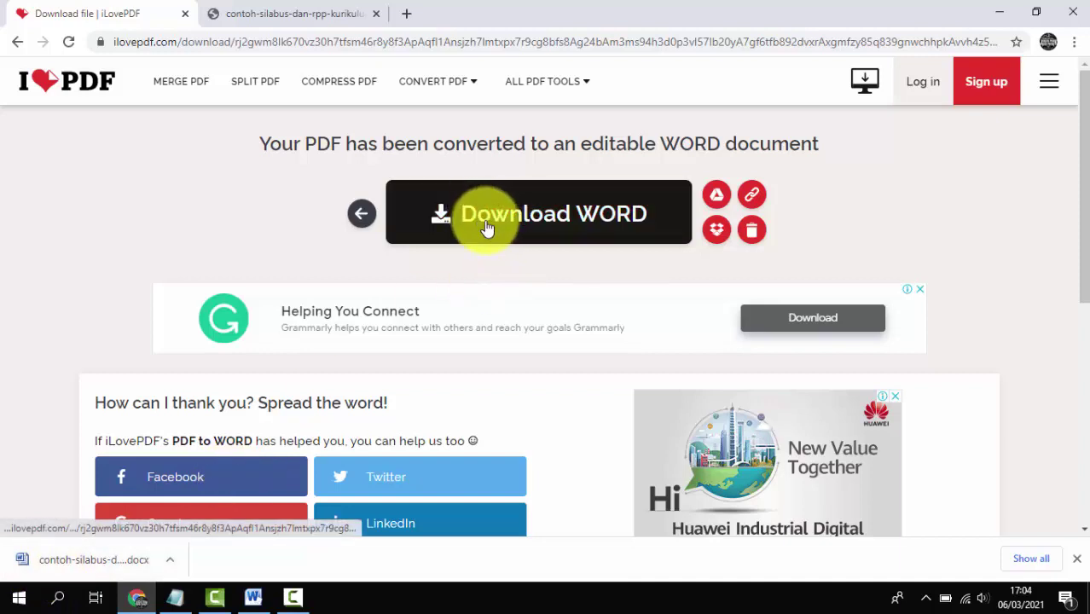
Open the downloaded contoh-silabus-dan-rpp-kurikulum-2013 (1) maximised in Word and scroll through its tables
left_click(65, 560)
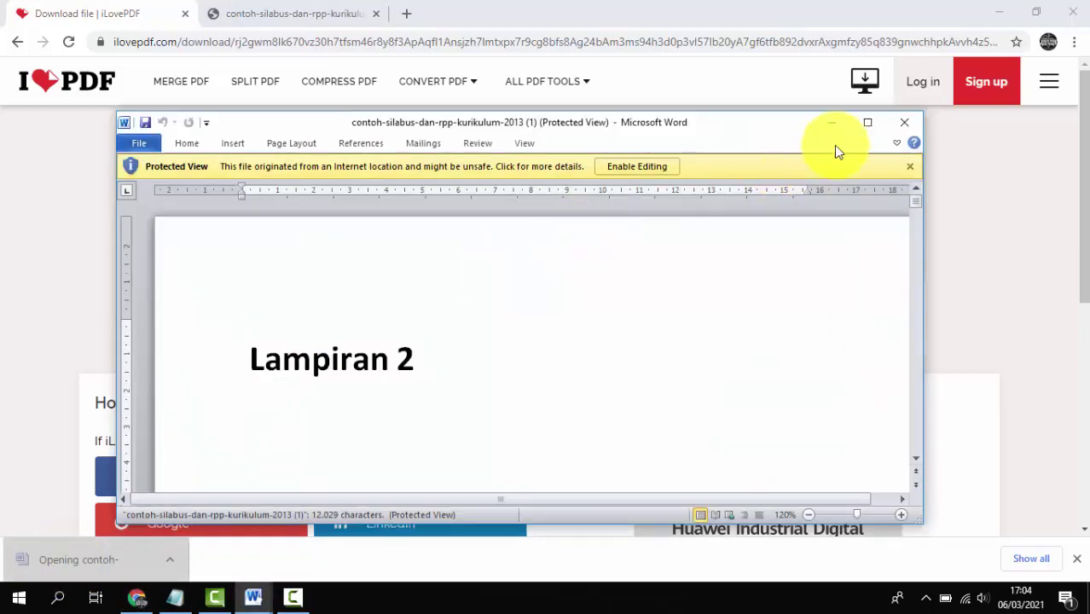
left_click(868, 122)
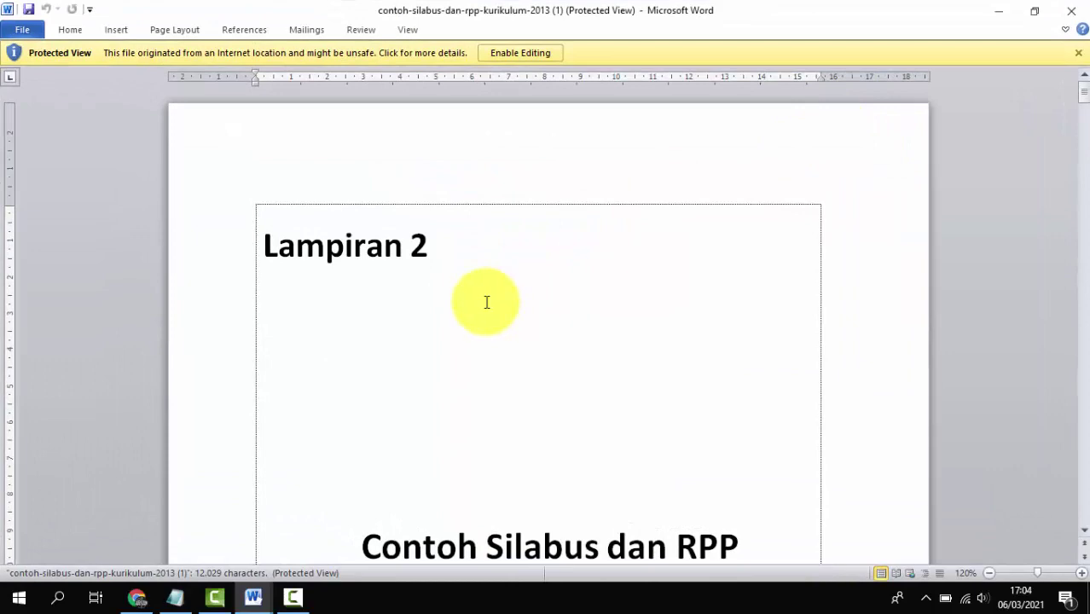
scroll(486, 302, "down", 15)
scroll(487, 302, "down", 2)
scroll(486, 302, "down", 6)
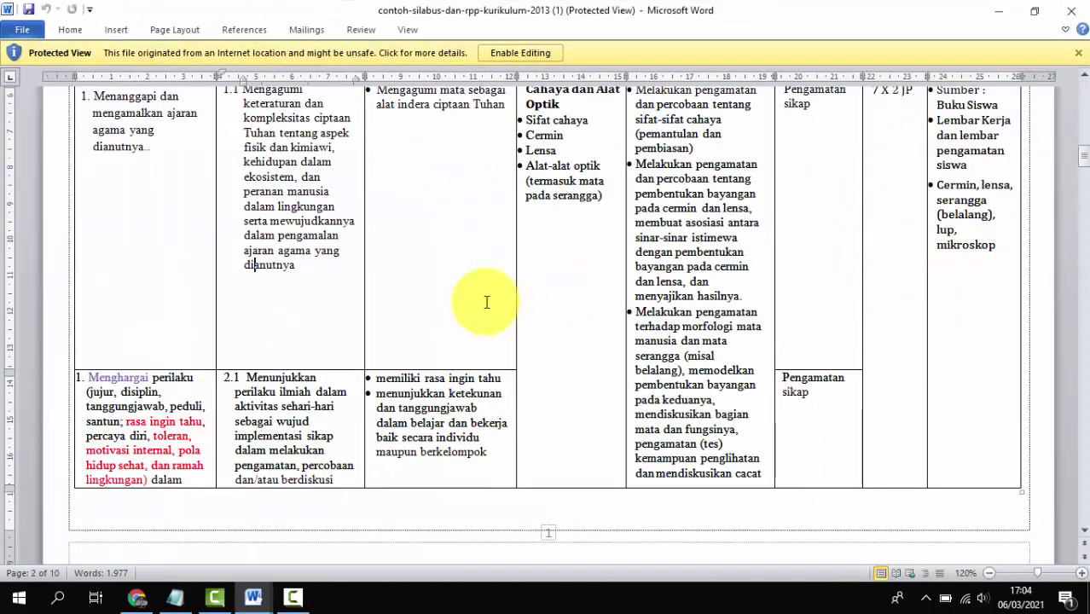
scroll(487, 302, "down", 6)
scroll(487, 302, "down", 10)
left_click_drag(431, 183, 408, 132)
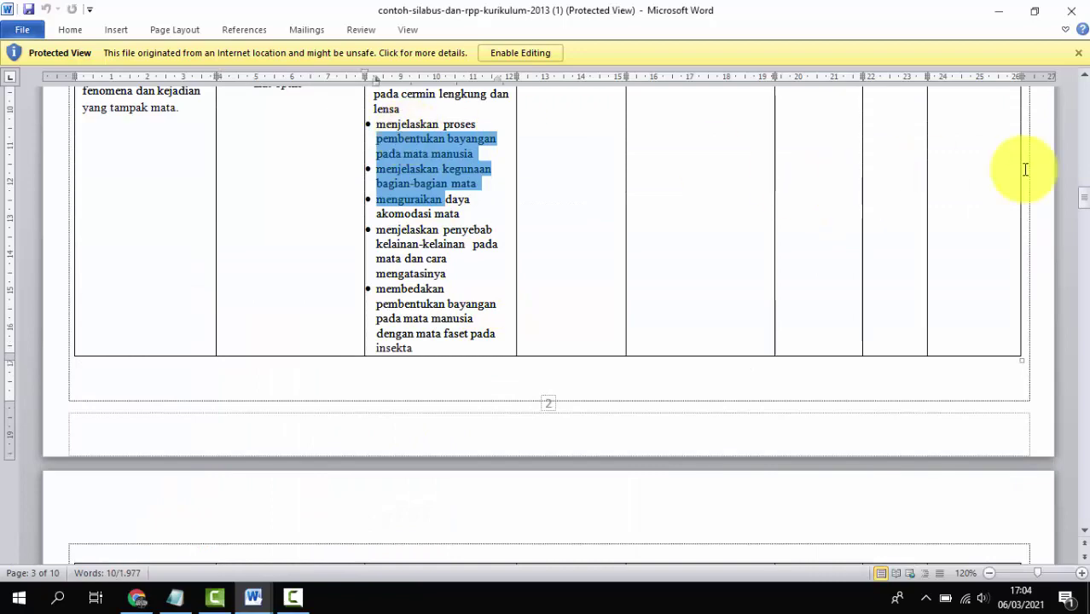
scroll(1088, 147, "up", 3)
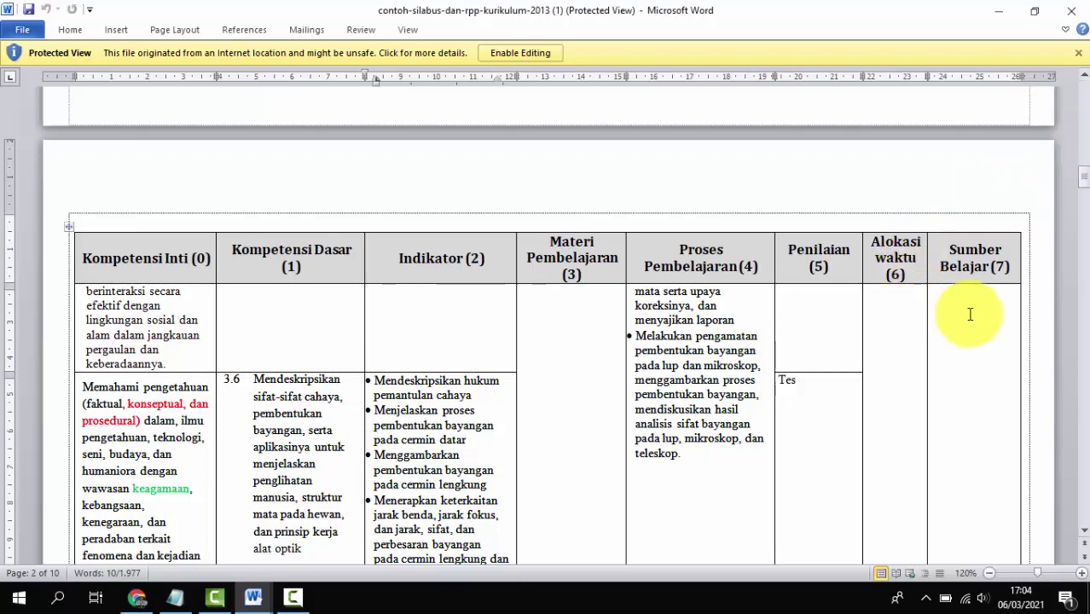
scroll(1071, 98, "up", 5)
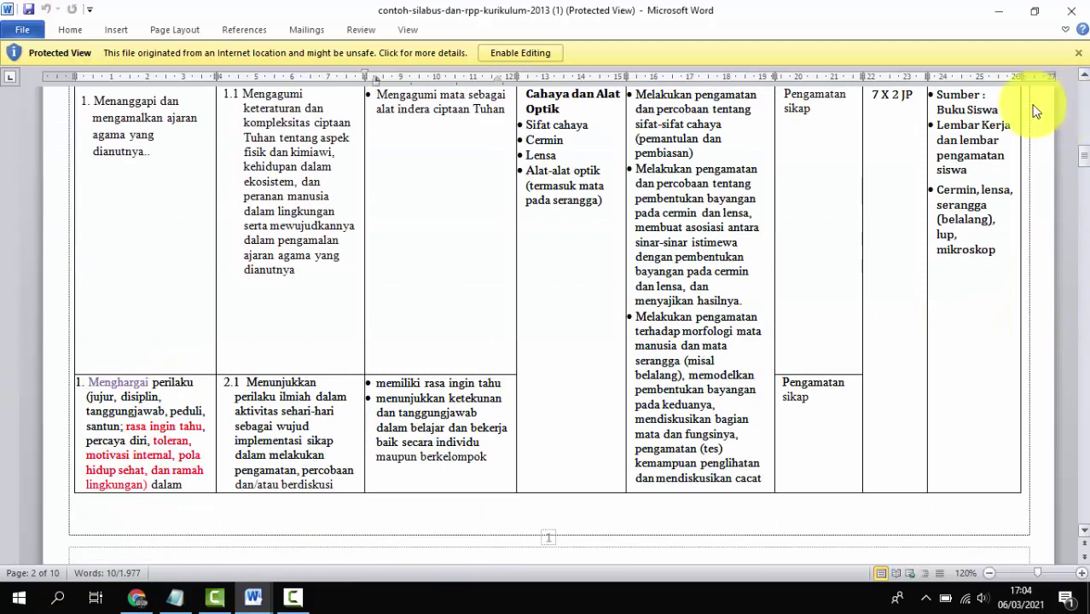